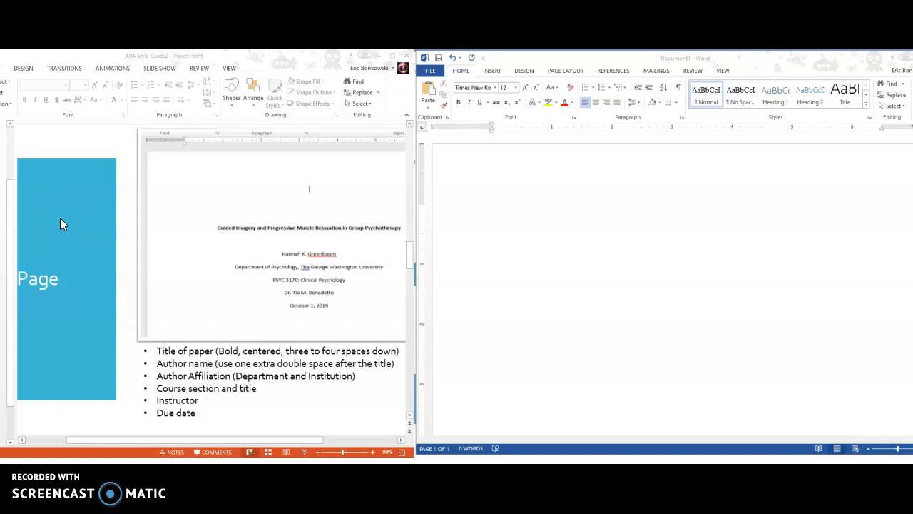
Step: Switch to the blank Times New Roman 12 document and centre its first line
{"action": "left_click_drag", "start_coordinate": [235, 439], "coordinate": [193, 439]}
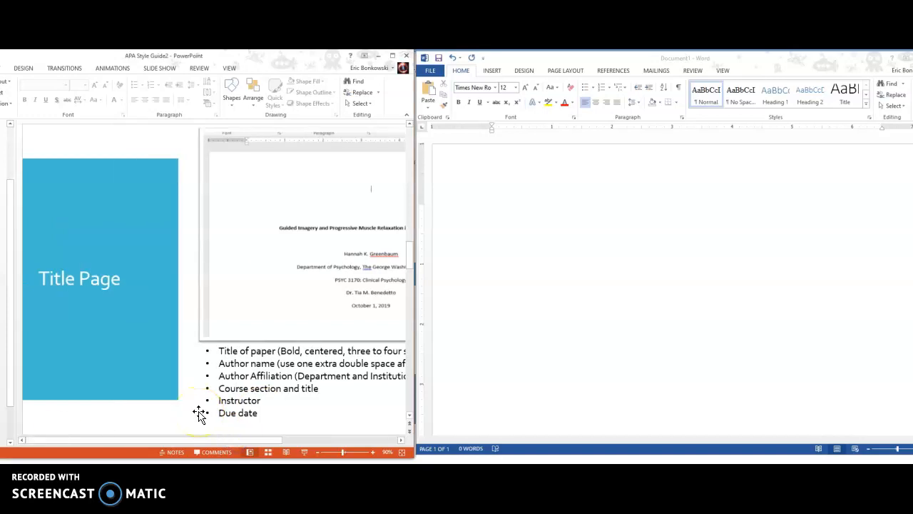
{"action": "left_click", "coordinate": [189, 441]}
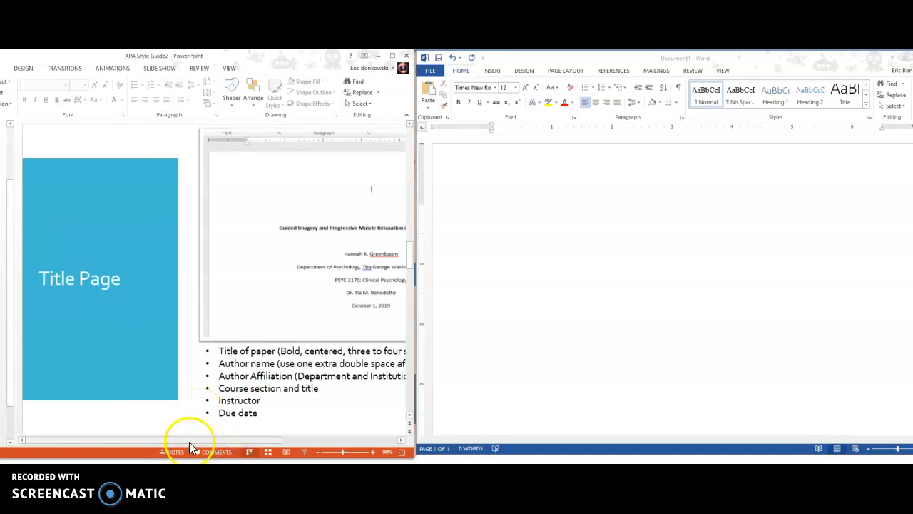
{"action": "left_click_drag", "start_coordinate": [189, 441], "coordinate": [254, 439]}
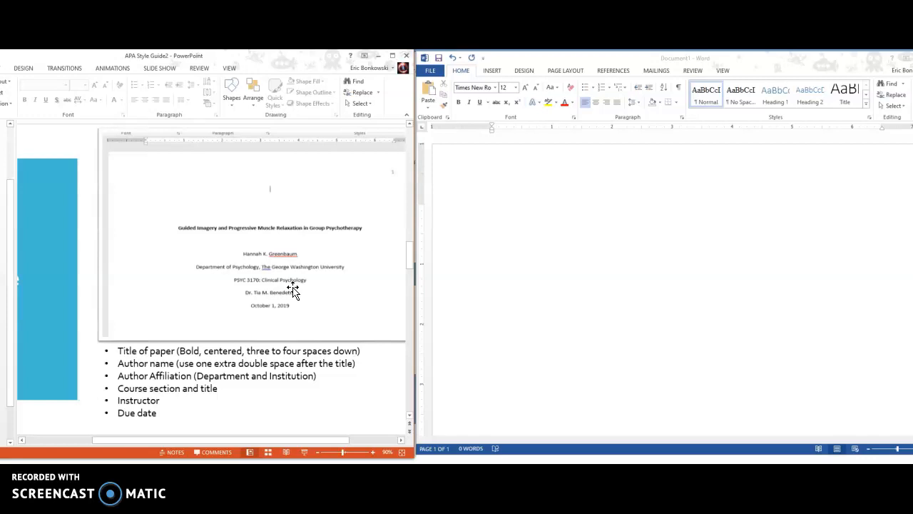
{"action": "left_click", "coordinate": [332, 290]}
{"action": "left_click", "coordinate": [609, 244]}
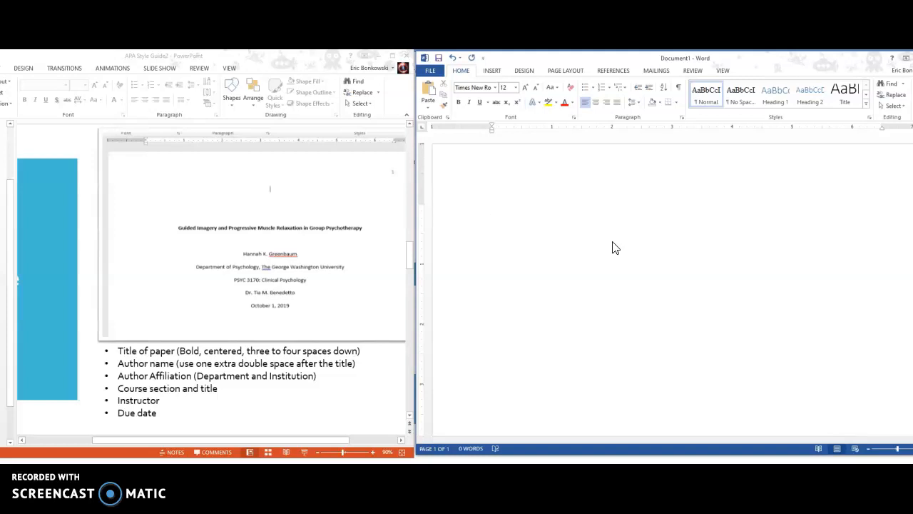
{"action": "left_click", "coordinate": [596, 102]}
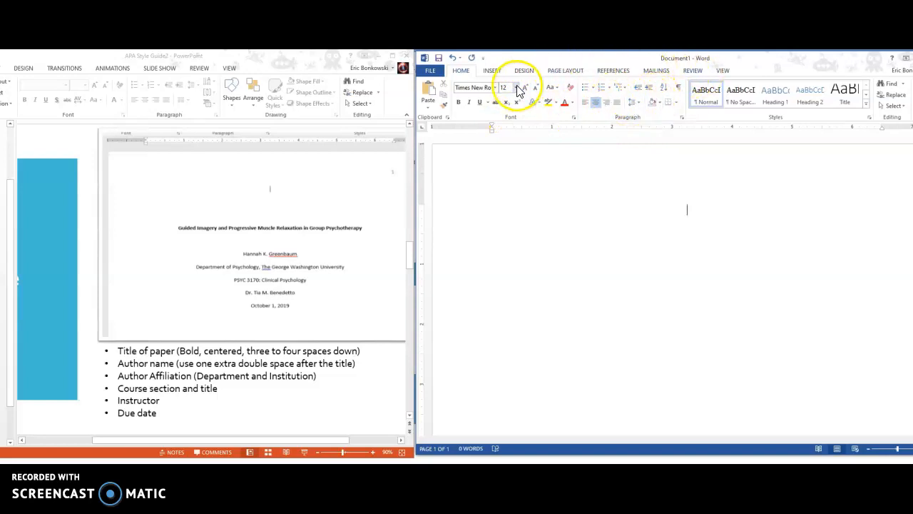
{"action": "left_click", "coordinate": [601, 168]}
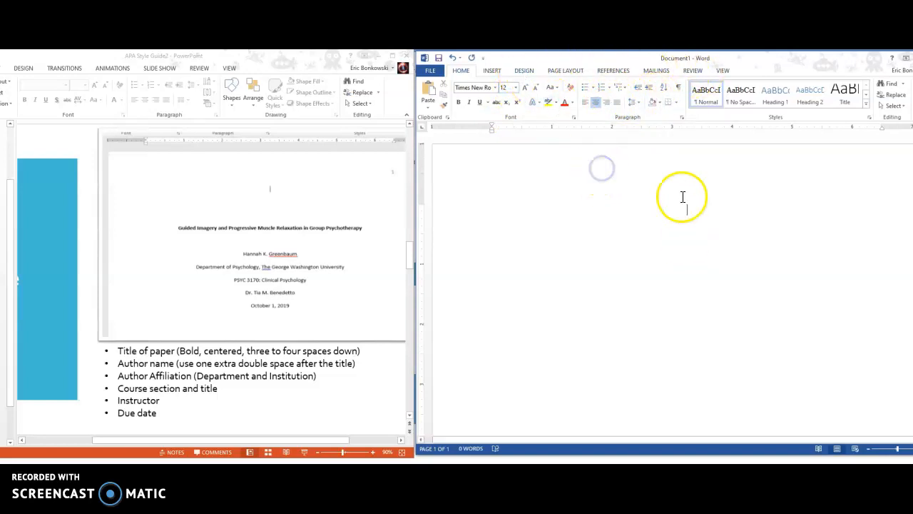
Step: Insert a Plain Number 3 page number at the top right of the header
{"action": "double_click", "coordinate": [681, 173]}
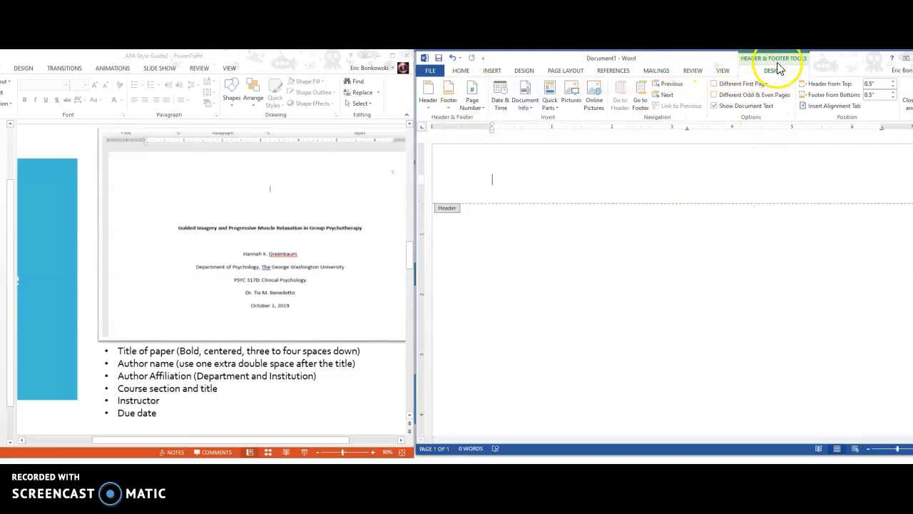
{"action": "left_click", "coordinate": [476, 105]}
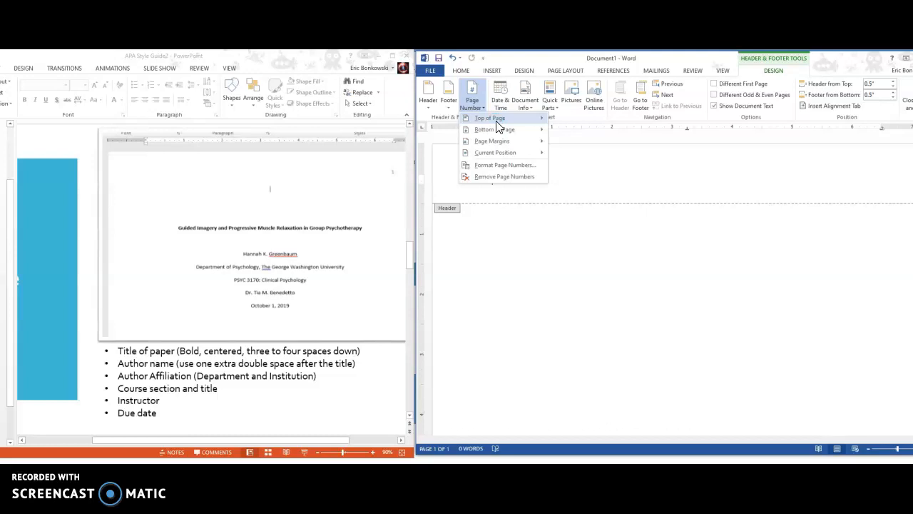
{"action": "left_click", "coordinate": [511, 122]}
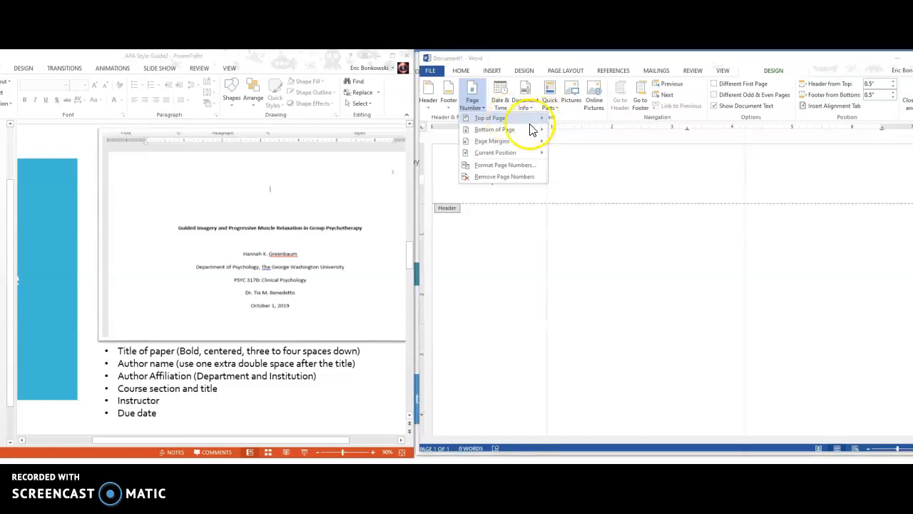
{"action": "left_click", "coordinate": [506, 118]}
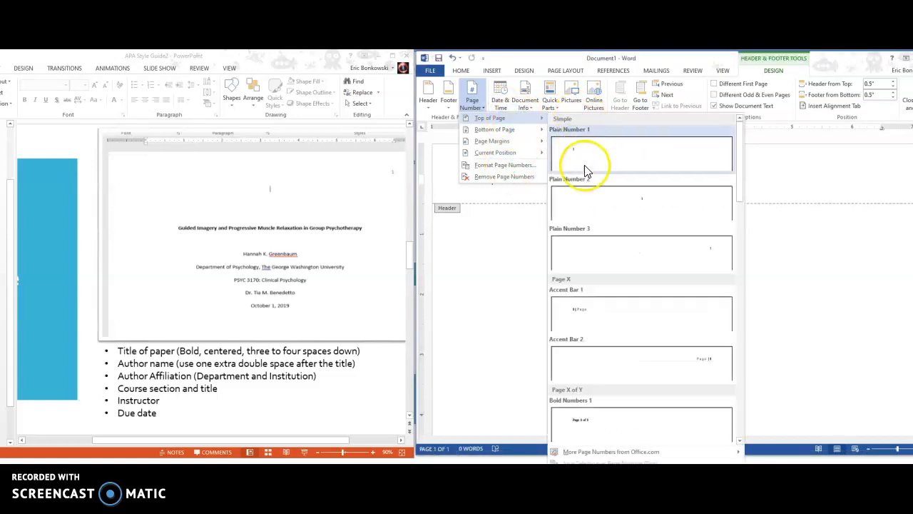
{"action": "left_click", "coordinate": [605, 244]}
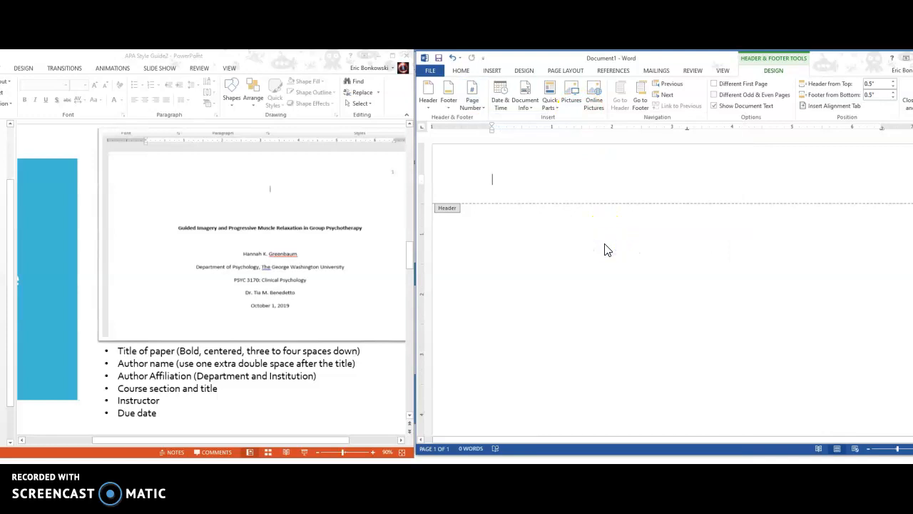
{"action": "left_click", "coordinate": [879, 181]}
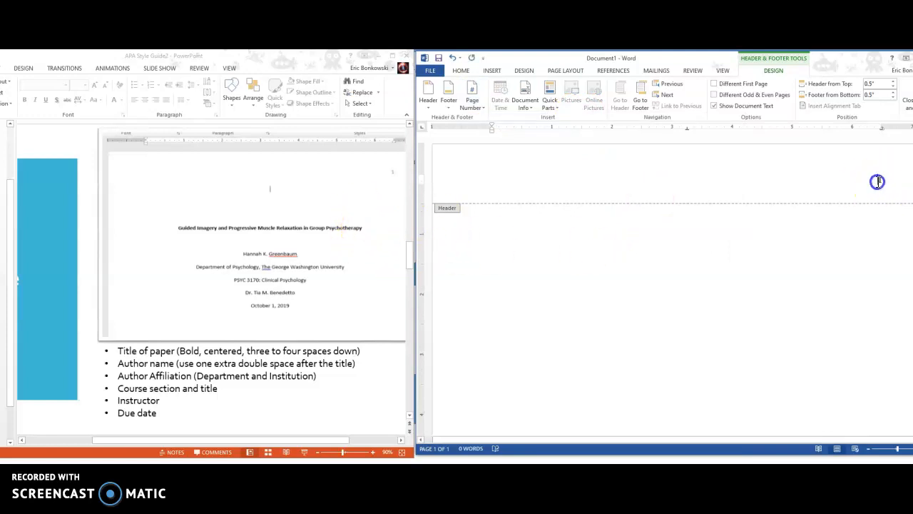
Step: Close the header and add blank centred lines at the top of the body
{"action": "left_click", "coordinate": [462, 70]}
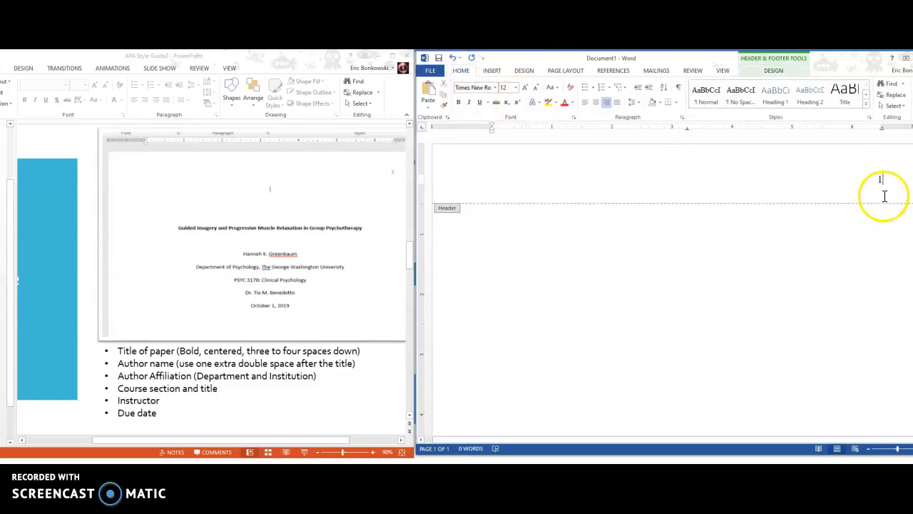
{"action": "double_click", "coordinate": [576, 279]}
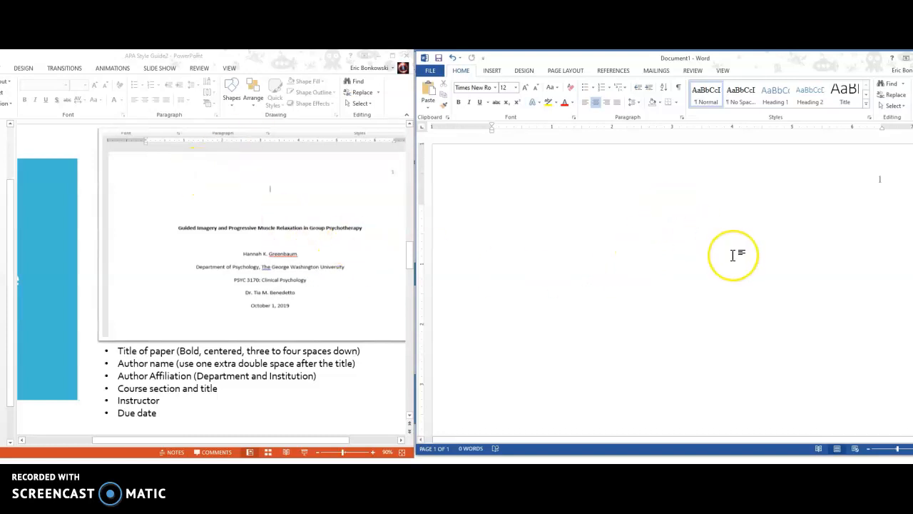
{"action": "key", "text": "Return"}
{"action": "key", "text": "Return"}
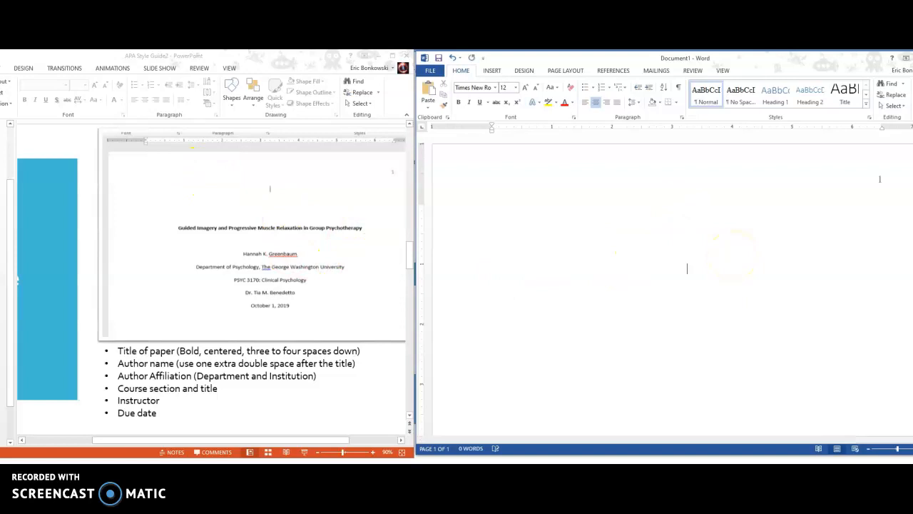
Step: Type the bold title 'Title of My Paper', turn bold off and add blank lines below
{"action": "left_click", "coordinate": [458, 102]}
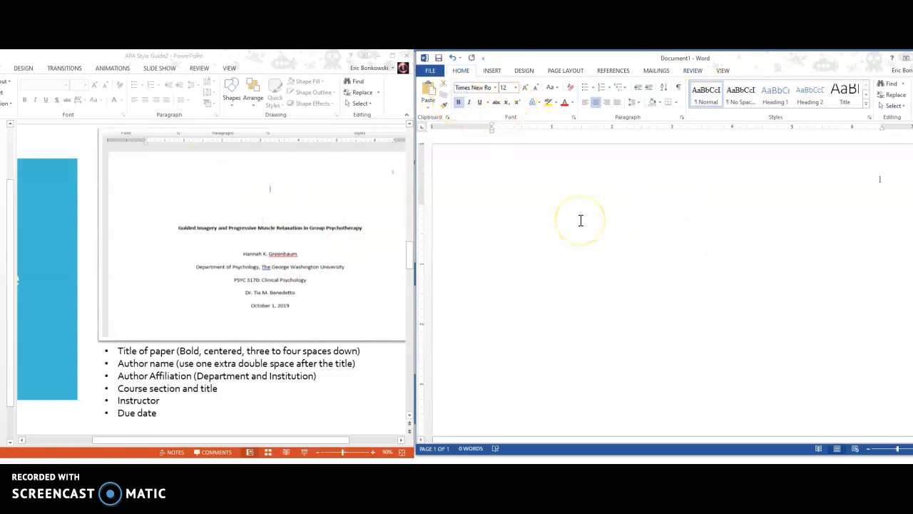
{"action": "type", "text": "Ttile"}
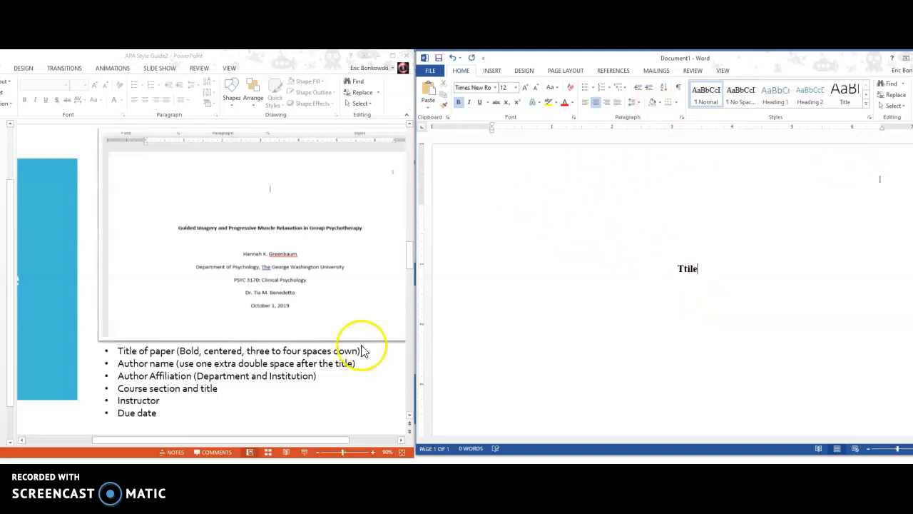
{"action": "key", "text": "BackSpace"}
{"action": "key", "text": "BackSpace"}
{"action": "key", "text": "BackSpace"}
{"action": "key", "text": "BackSpace"}
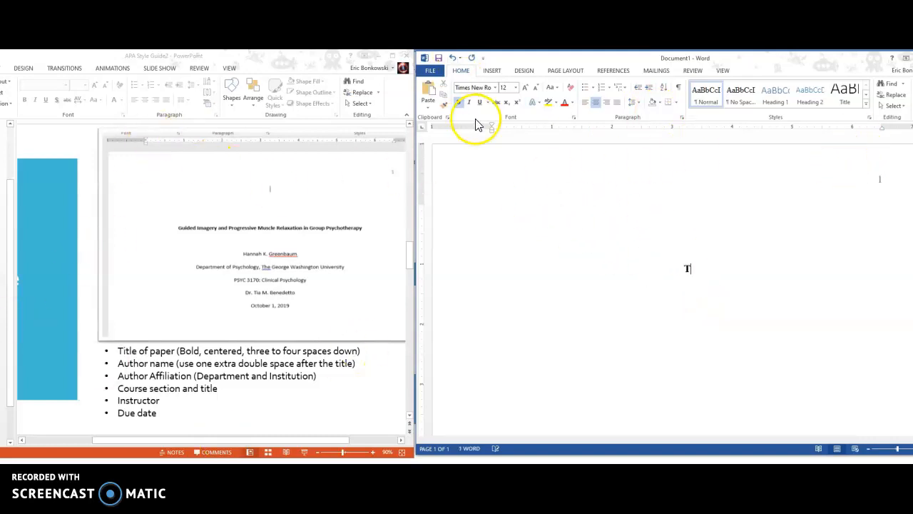
{"action": "type", "text": "itle of my"}
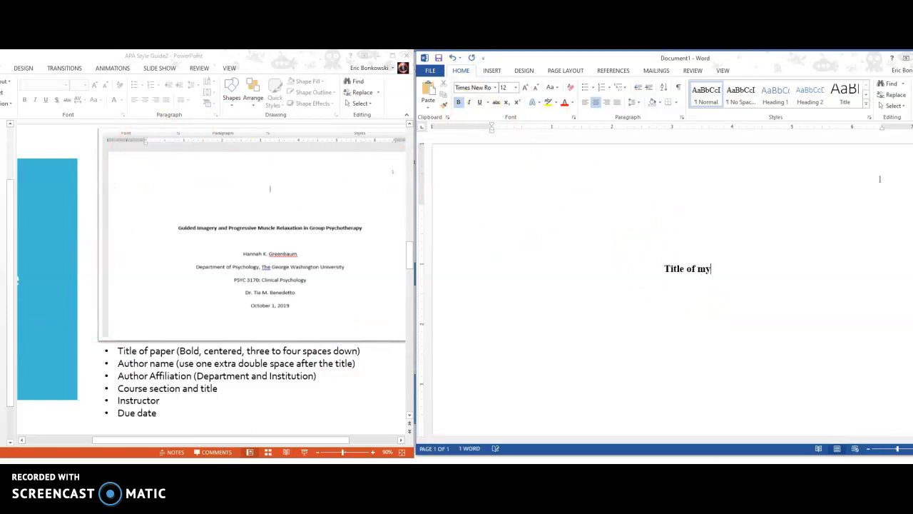
{"action": "key", "text": "BackSpace"}
{"action": "key", "text": "BackSpace"}
{"action": "type", "text": "MY"}
{"action": "key", "text": "BackSpace"}
{"action": "key", "text": "BackSpace"}
{"action": "type", "text": "y Paper"}
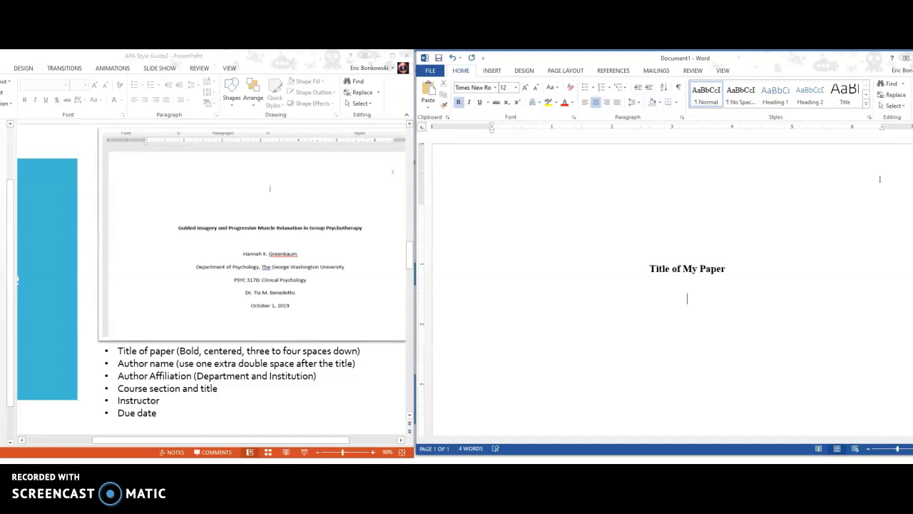
{"action": "key", "text": "ctrl+b"}
{"action": "key", "text": "ctrl+l"}
{"action": "key", "text": "Return"}
{"action": "key", "text": "Return"}
Step: Add plain centred lines 'Student Name' and 'English Department, Delaware Technical Community College'
{"action": "left_click", "coordinate": [596, 102]}
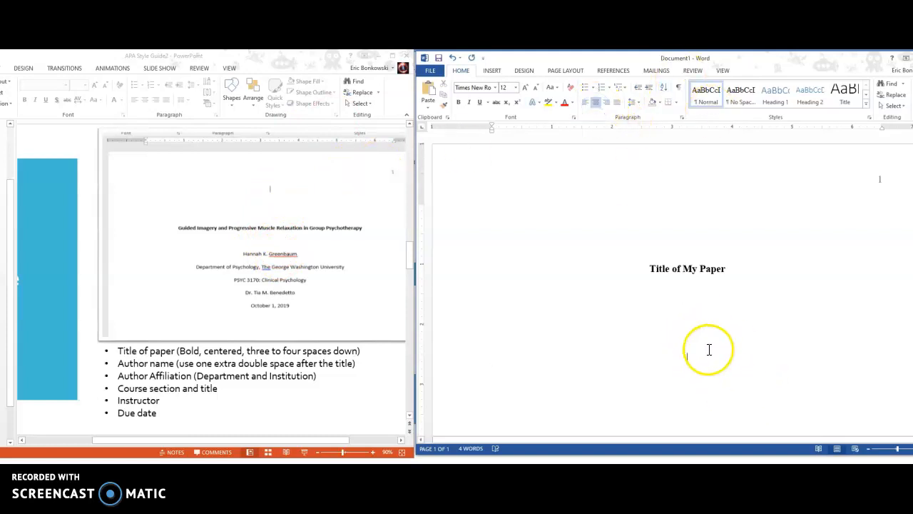
{"action": "key", "text": "BackSpace"}
{"action": "key", "text": "BackSpace"}
{"action": "key", "text": "BackSpace"}
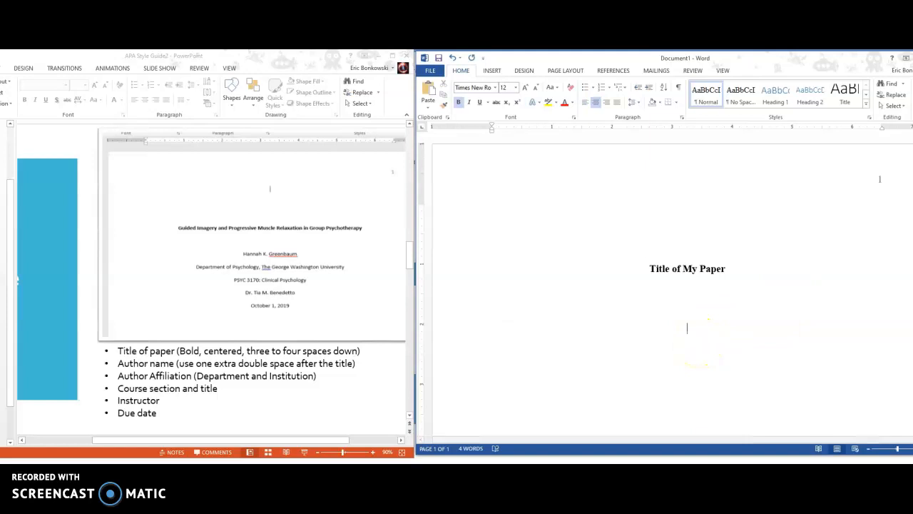
{"action": "type", "text": "Student"}
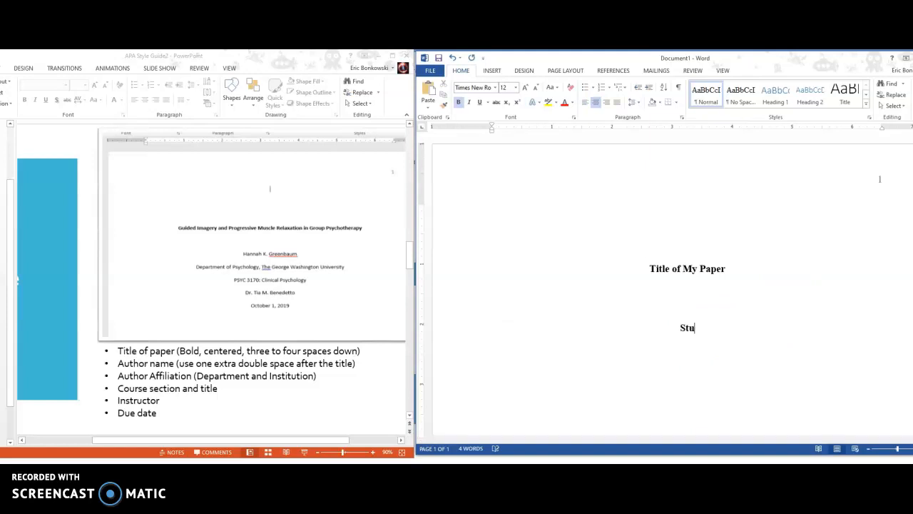
{"action": "key", "text": "BackSpace"}
{"action": "key", "text": "BackSpace"}
{"action": "key", "text": "BackSpace"}
{"action": "key", "text": "BackSpace"}
{"action": "key", "text": "BackSpace"}
{"action": "key", "text": "BackSpace"}
{"action": "key", "text": "BackSpace"}
{"action": "key", "text": "BackSpace"}
{"action": "key", "text": "ctrl+b"}
{"action": "type", "text": "Student Name"}
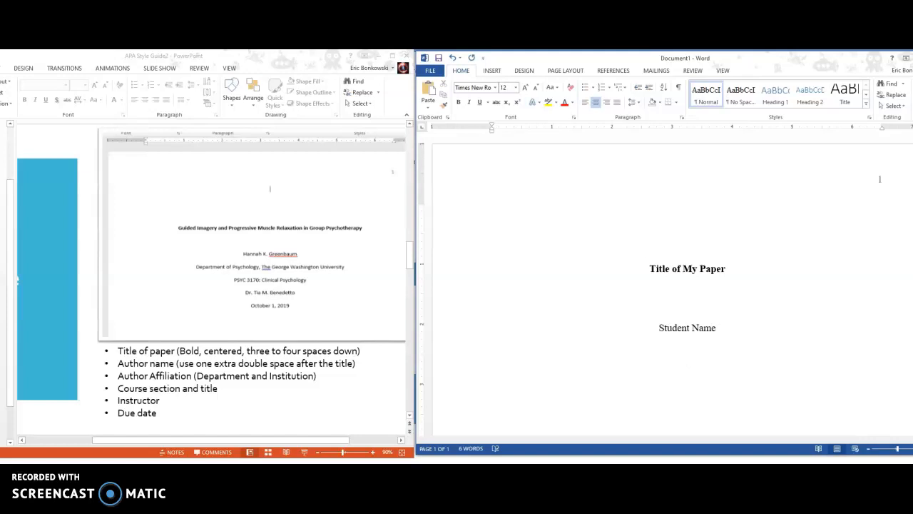
{"action": "type", "text": "English Department"}
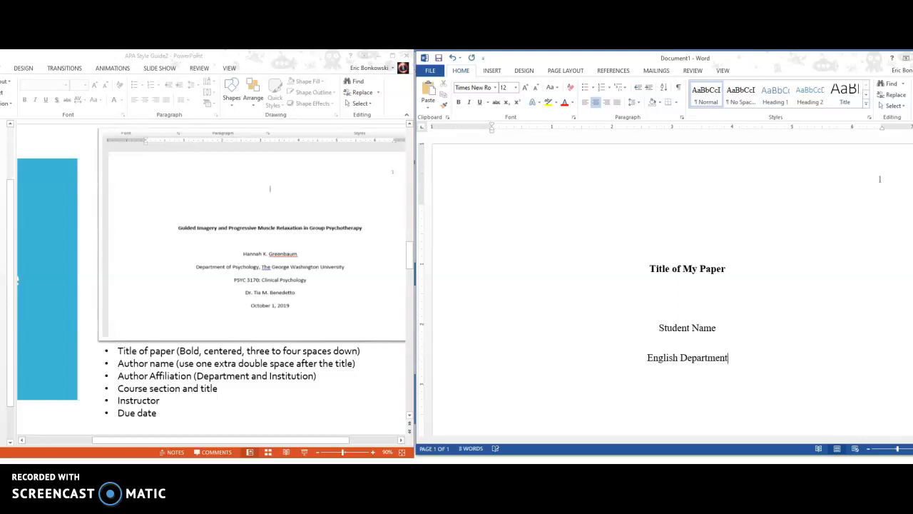
{"action": "type", "text": "."}
{"action": "type", "text": " Dela"}
{"action": "type", "text": "ware Techinc"}
{"action": "key", "text": "BackSpace"}
{"action": "key", "text": "BackSpace"}
{"action": "key", "text": "BackSpace"}
{"action": "type", "text": "nical "}
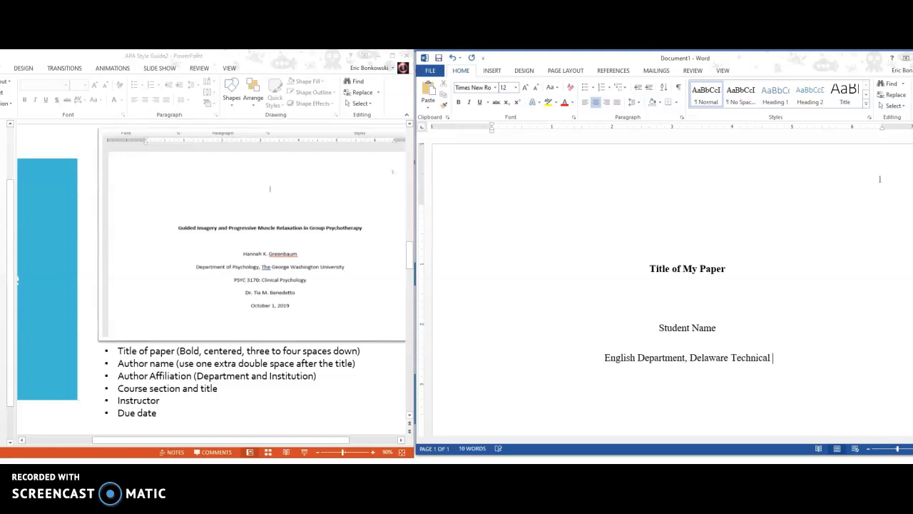
{"action": "type", "text": "Commun"}
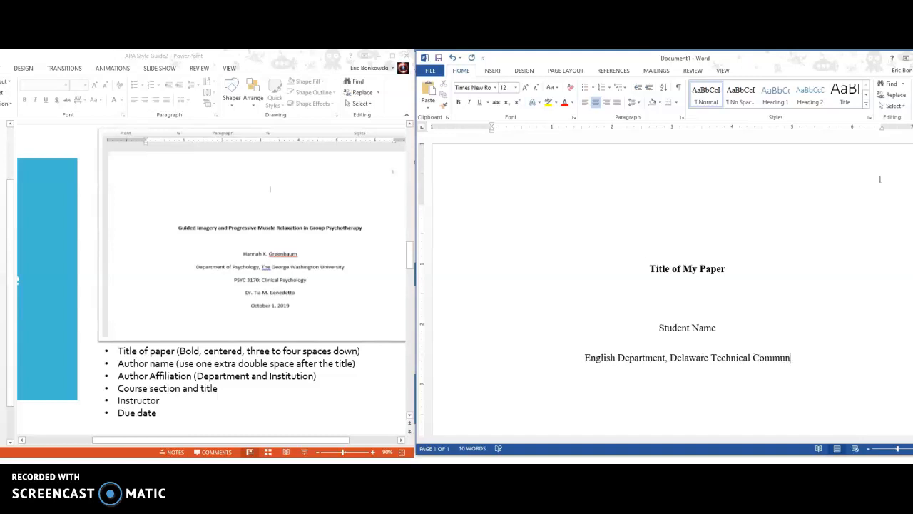
{"action": "type", "text": "ity College"}
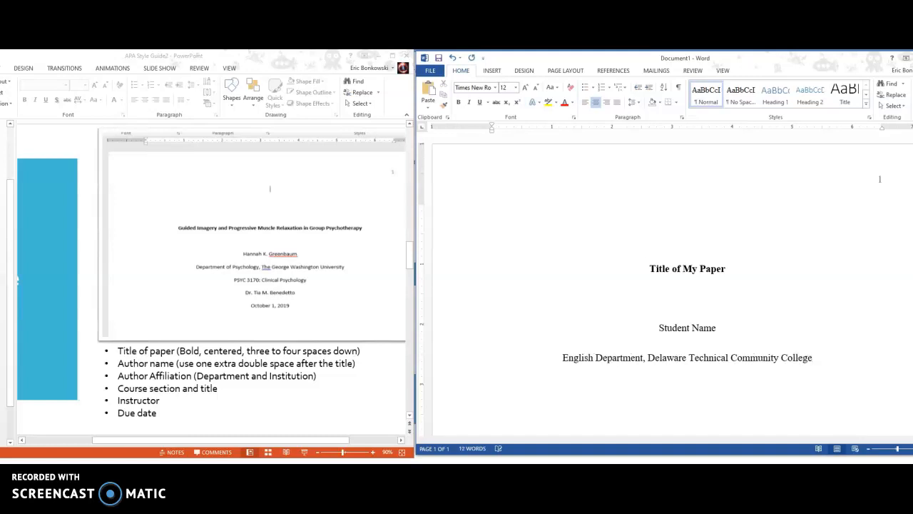
Step: Type the course line 'ENG 102: Composition and Research', correcting its misspellings
{"action": "key", "text": "Return"}
{"action": "type", "text": "ENG 102:"}
{"action": "key", "text": "BackSpace"}
{"action": "type", "text": "seaearch and"}
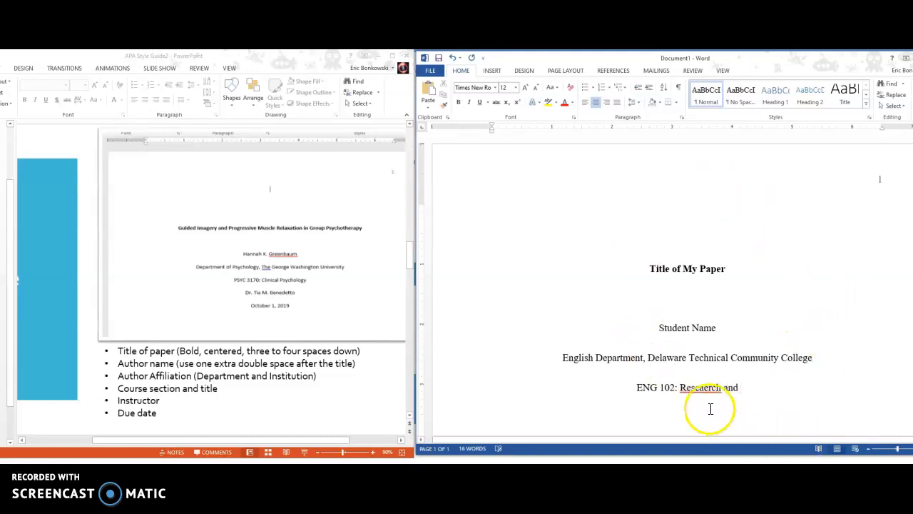
{"action": "left_click", "coordinate": [705, 388]}
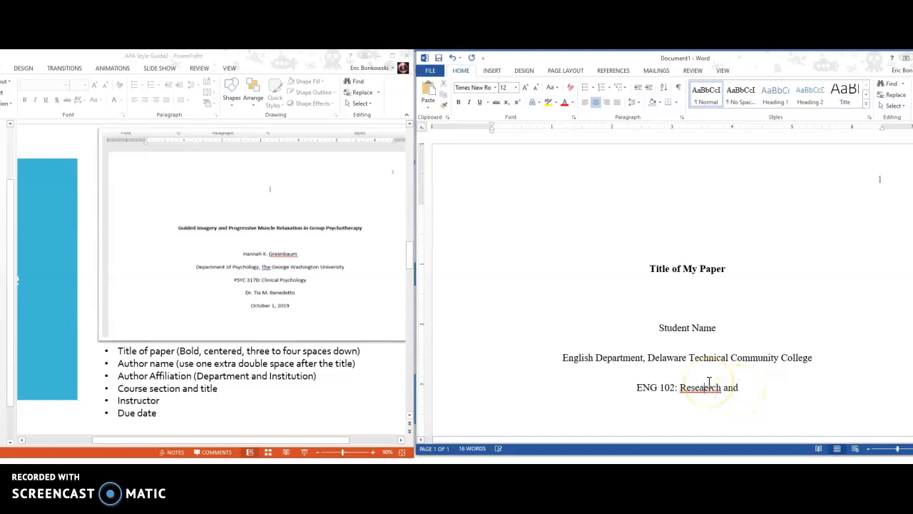
{"action": "right_click", "coordinate": [722, 392]}
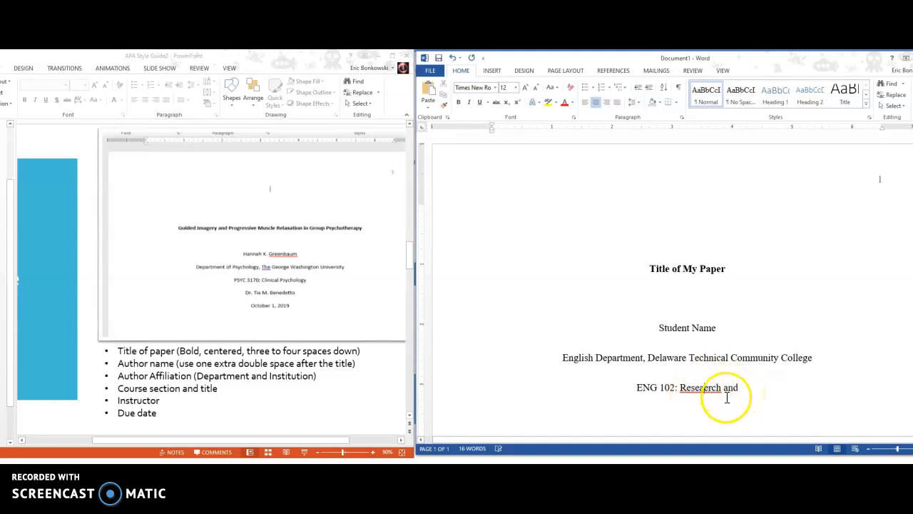
{"action": "left_click", "coordinate": [669, 315]}
{"action": "left_click", "coordinate": [736, 388]}
{"action": "key", "text": "BackSpace"}
{"action": "key", "text": "BackSpace"}
{"action": "key", "text": "BackSpace"}
{"action": "key", "text": "BackSpace"}
{"action": "key", "text": "BackSpace"}
{"action": "key", "text": "BackSpace"}
{"action": "key", "text": "BackSpace"}
{"action": "key", "text": "BackSpace"}
{"action": "key", "text": "BackSpace"}
{"action": "key", "text": "BackSpace"}
{"action": "key", "text": "BackSpace"}
{"action": "key", "text": "BackSpace"}
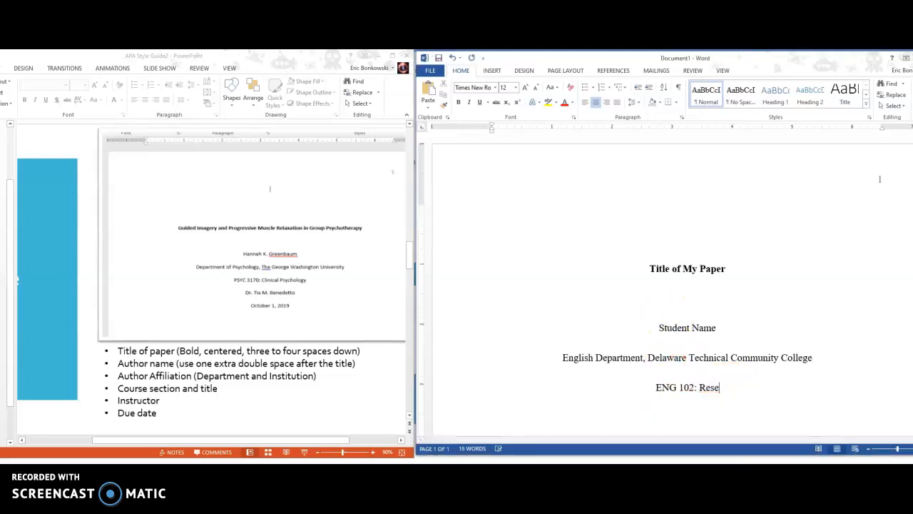
{"action": "key", "text": "BackSpace"}
{"action": "type", "text": "Composition"}
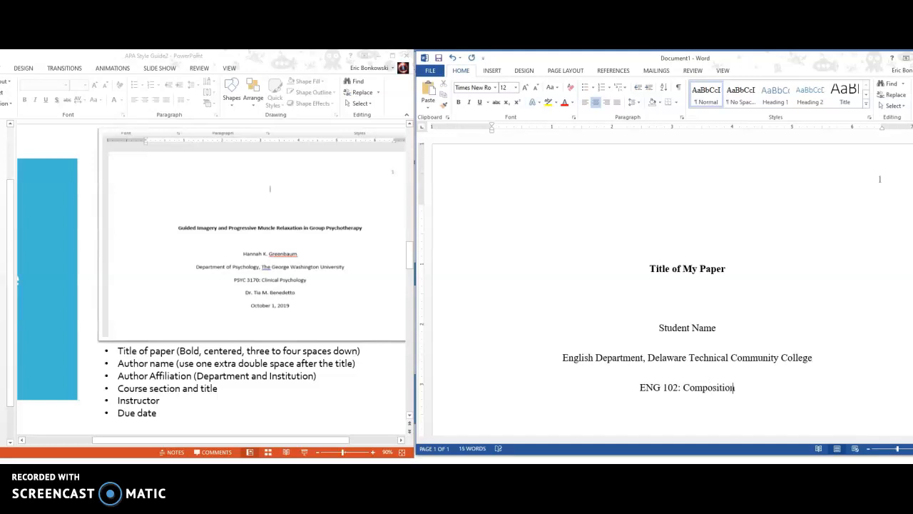
{"action": "type", "text": " and Reseaerc"}
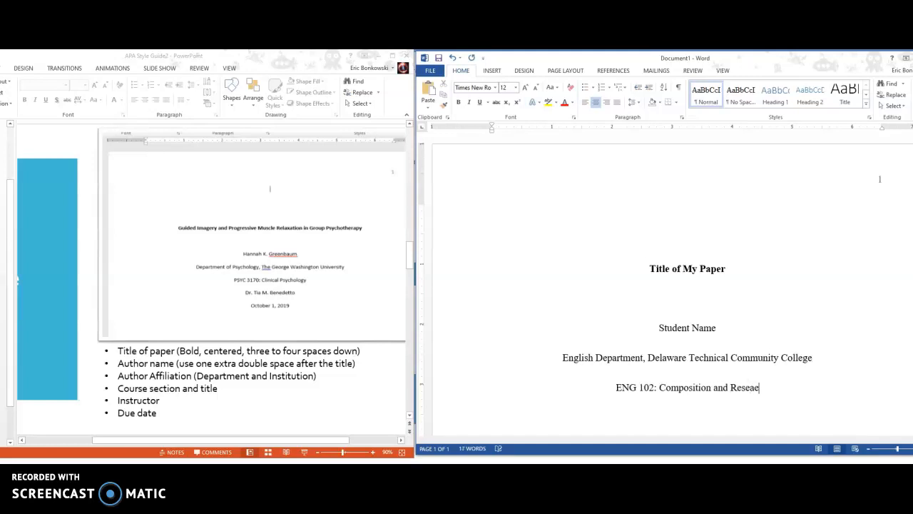
{"action": "key", "text": "BackSpace"}
{"action": "key", "text": "BackSpace"}
{"action": "key", "text": "BackSpace"}
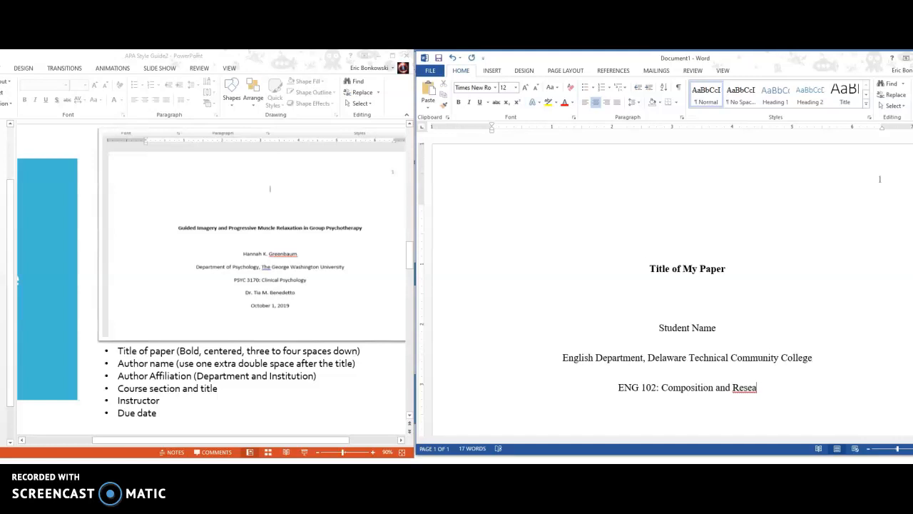
{"action": "type", "text": "rch"}
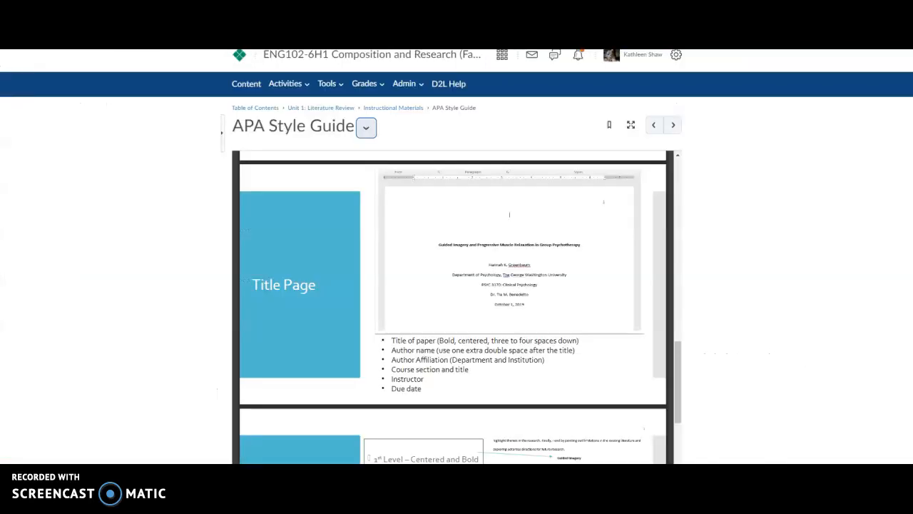
Step: Scroll the APA Style Guide viewer back up to its 7th ed. cover slide
{"action": "scroll", "coordinate": [433, 159], "scroll_direction": "up", "scroll_amount": 3}
{"action": "scroll", "coordinate": [440, 118], "scroll_direction": "down", "scroll_amount": 3}
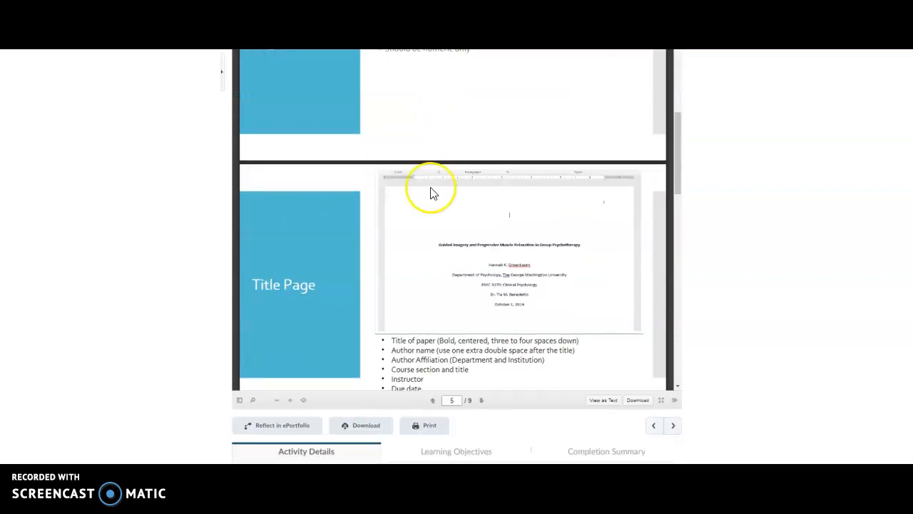
{"action": "scroll", "coordinate": [431, 191], "scroll_direction": "up", "scroll_amount": 10}
{"action": "scroll", "coordinate": [815, 173], "scroll_direction": "up", "scroll_amount": 5}
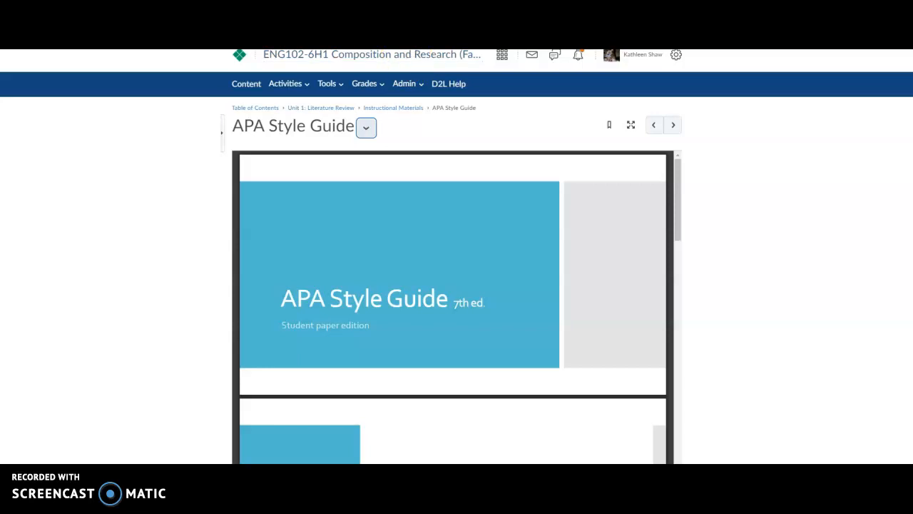
Step: Check the PowerPoint guide, then try '&' in the course line before restoring 'and'
{"action": "key", "text": "alt+Tab"}
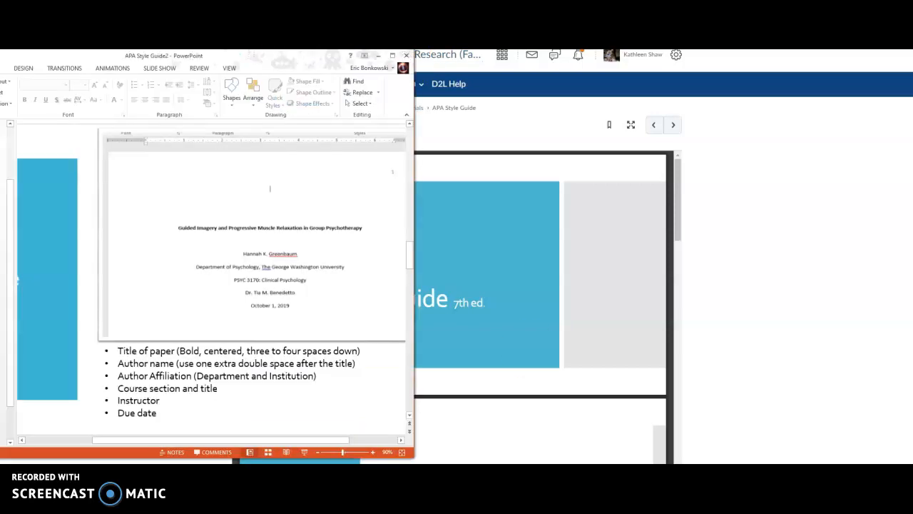
{"action": "key", "text": "alt+Tab"}
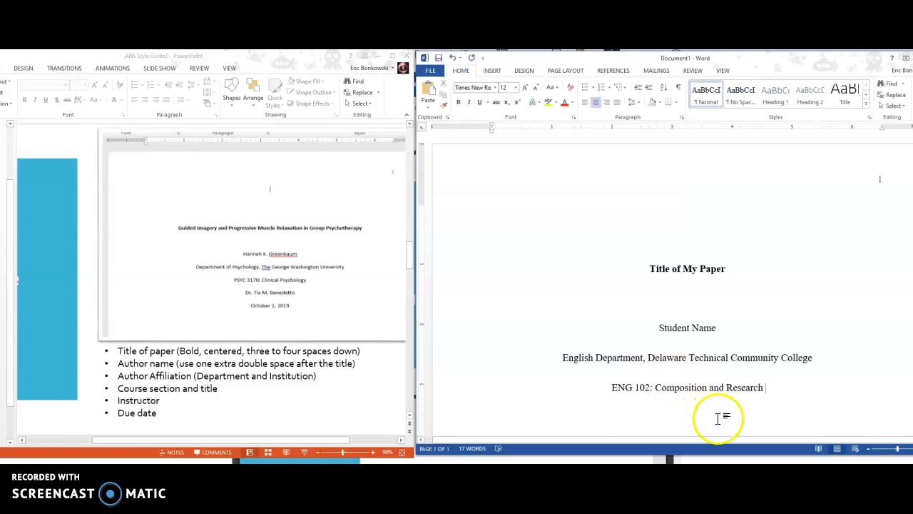
{"action": "double_click", "coordinate": [719, 387]}
{"action": "key", "text": "BackSpace"}
{"action": "type", "text": "&"}
{"action": "key", "text": "BackSpace"}
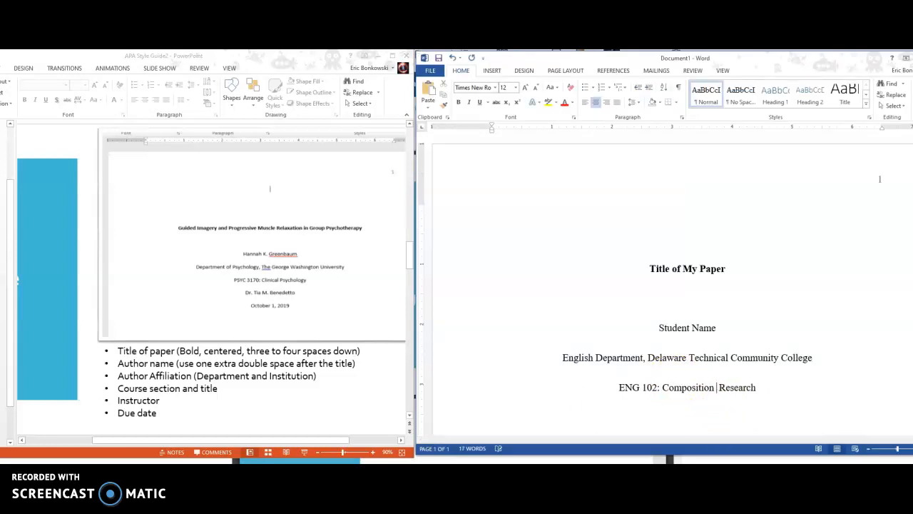
{"action": "type", "text": "and"}
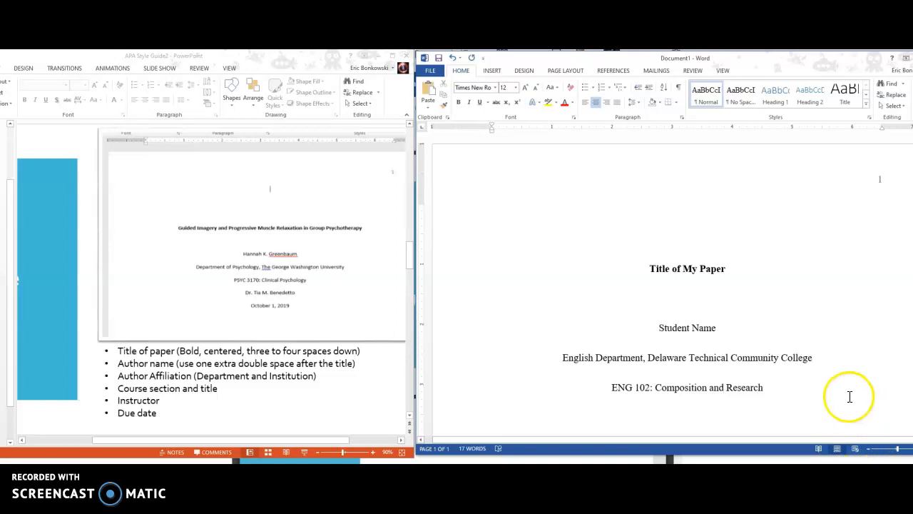
{"action": "left_click", "coordinate": [766, 388]}
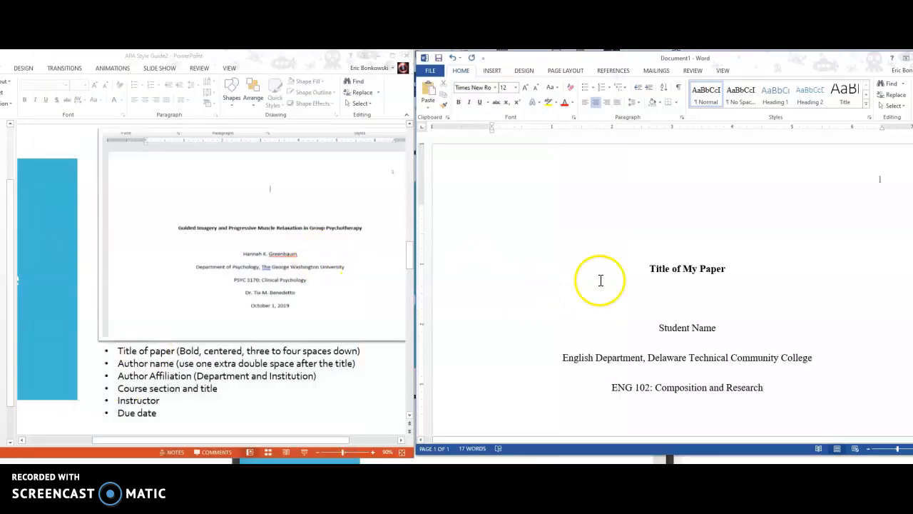
{"action": "scroll", "coordinate": [600, 280], "scroll_direction": "down", "scroll_amount": 2}
{"action": "scroll", "coordinate": [249, 349], "scroll_direction": "down", "scroll_amount": 1}
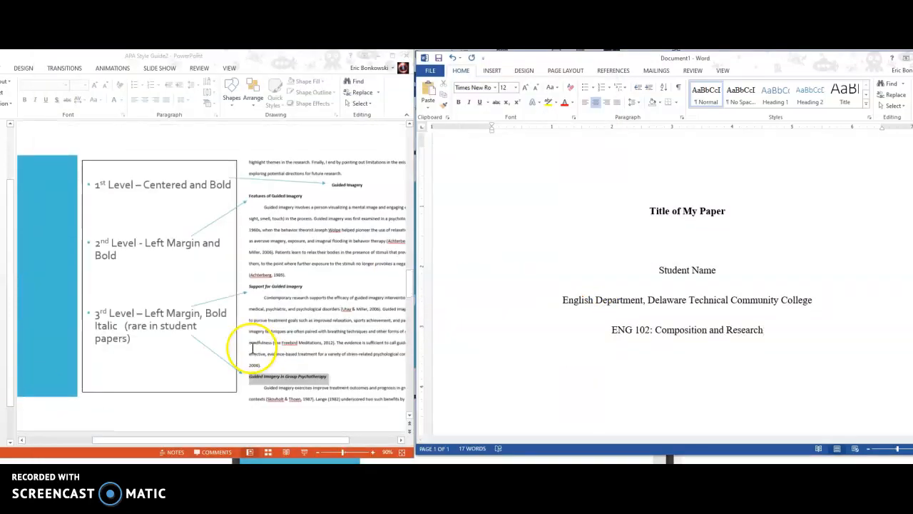
{"action": "scroll", "coordinate": [262, 204], "scroll_direction": "down", "scroll_amount": 1}
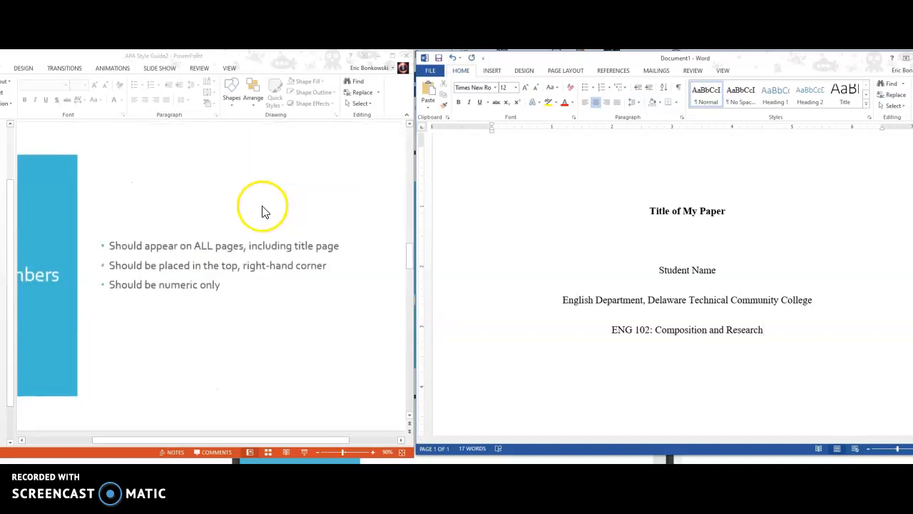
{"action": "scroll", "coordinate": [235, 268], "scroll_direction": "up", "scroll_amount": 1}
{"action": "scroll", "coordinate": [306, 302], "scroll_direction": "up", "scroll_amount": 2}
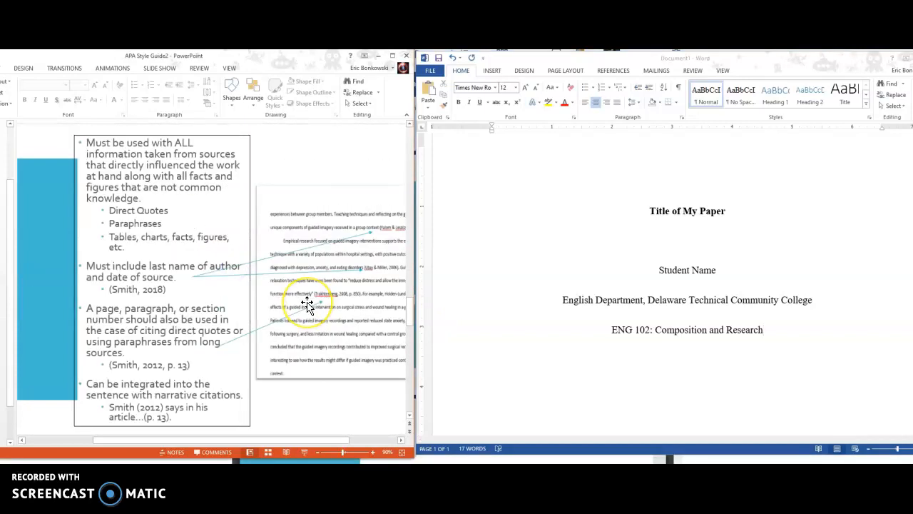
{"action": "scroll", "coordinate": [307, 303], "scroll_direction": "down", "scroll_amount": 2}
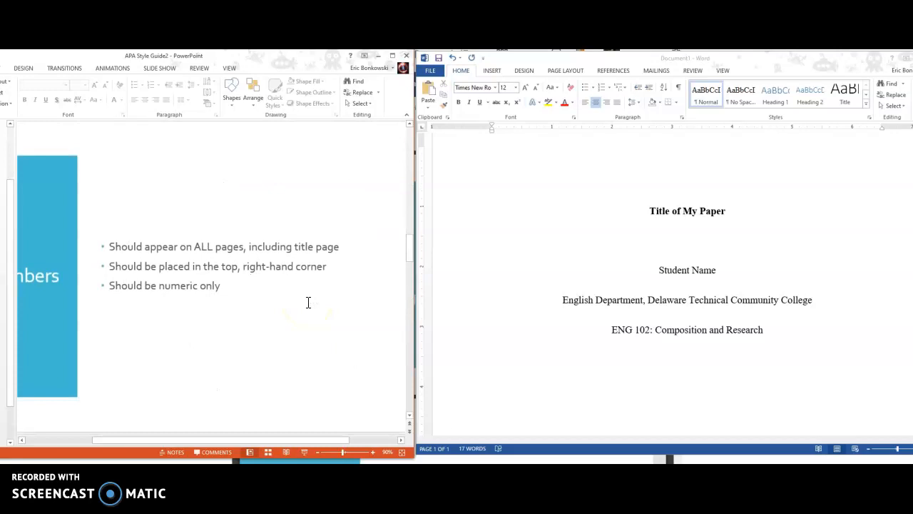
{"action": "scroll", "coordinate": [307, 302], "scroll_direction": "up", "scroll_amount": 2}
{"action": "left_click", "coordinate": [699, 323]}
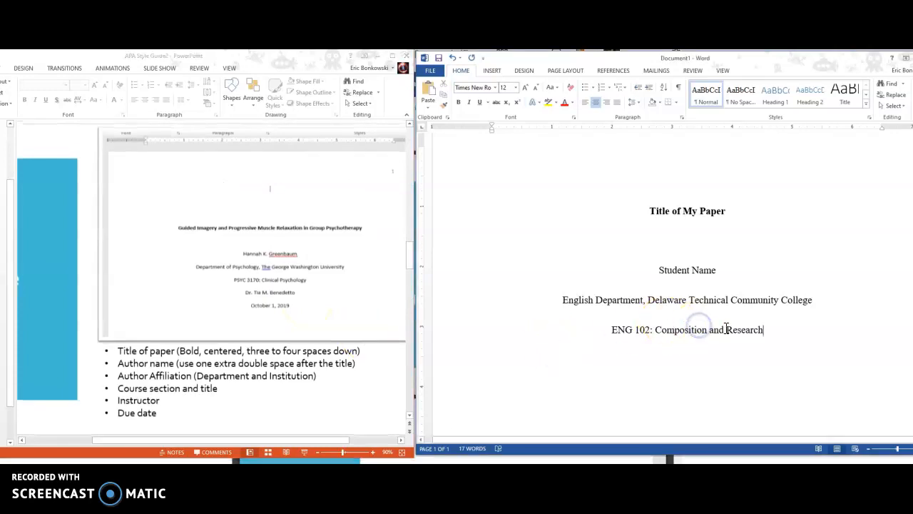
Step: Add a centred line with the instructor's full name below the course line
{"action": "key", "text": "Return"}
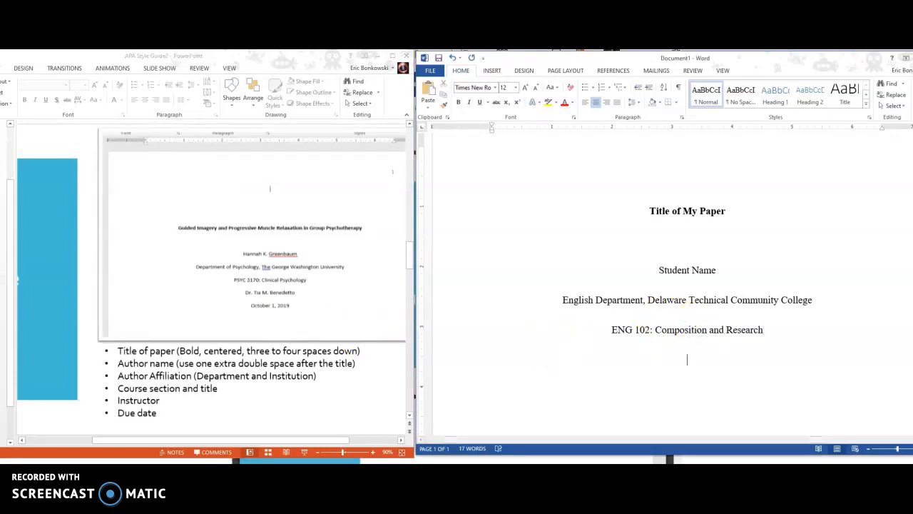
{"action": "type", "text": "Ka"}
{"action": "key", "text": "BackSpace"}
{"action": "key", "text": "BackSpace"}
{"action": "type", "text": "Teach name"}
{"action": "key", "text": "BackSpace"}
{"action": "key", "text": "BackSpace"}
{"action": "key", "text": "BackSpace"}
{"action": "key", "text": "BackSpace"}
{"action": "key", "text": "BackSpace"}
{"action": "key", "text": "BackSpace"}
Step: Add a centred due-date line reading 'Month #, 2020'
{"action": "key", "text": "BackSpace"}
{"action": "key", "text": "BackSpace"}
{"action": "key", "text": "BackSpace"}
{"action": "key", "text": "BackSpace"}
{"action": "type", "text": "date"}
{"action": "key", "text": "BackSpace"}
{"action": "key", "text": "BackSpace"}
{"action": "key", "text": "BackSpace"}
{"action": "key", "text": "BackSpace"}
{"action": "type", "text": "Month"}
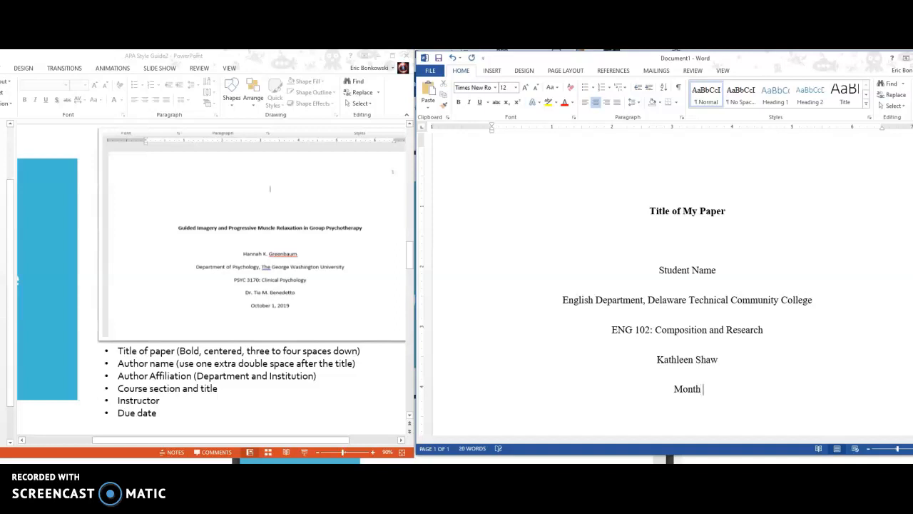
{"action": "type", "text": " #, Year"}
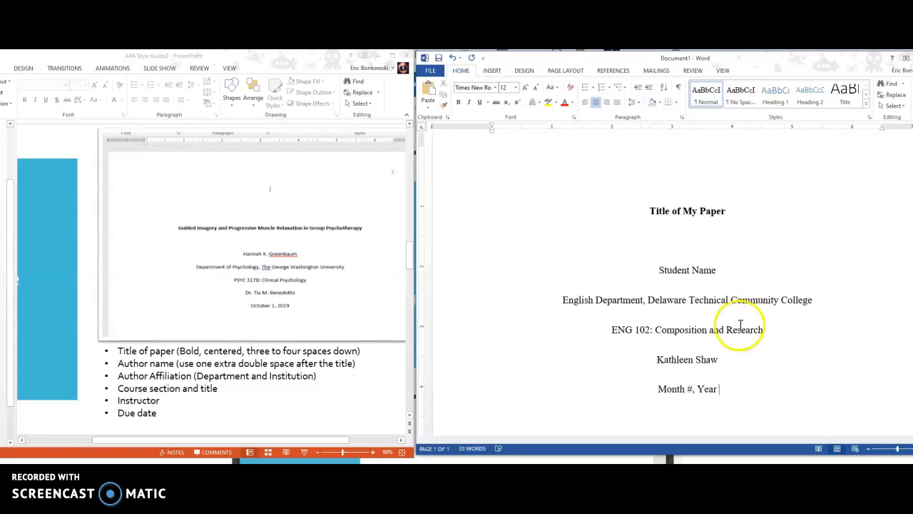
{"action": "left_click", "coordinate": [270, 321]}
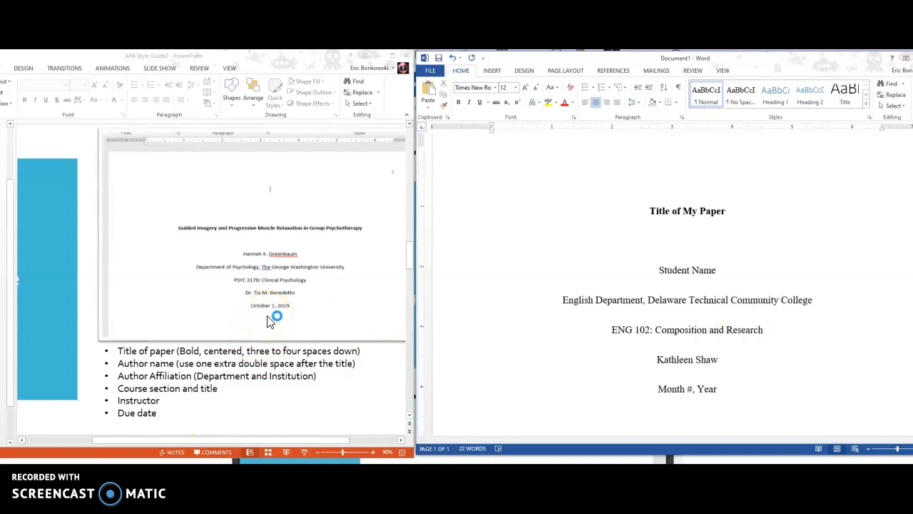
{"action": "left_click", "coordinate": [758, 388]}
{"action": "key", "text": "BackSpace"}
{"action": "key", "text": "BackSpace"}
{"action": "key", "text": "BackSpace"}
{"action": "key", "text": "BackSpace"}
{"action": "type", "text": "2020"}
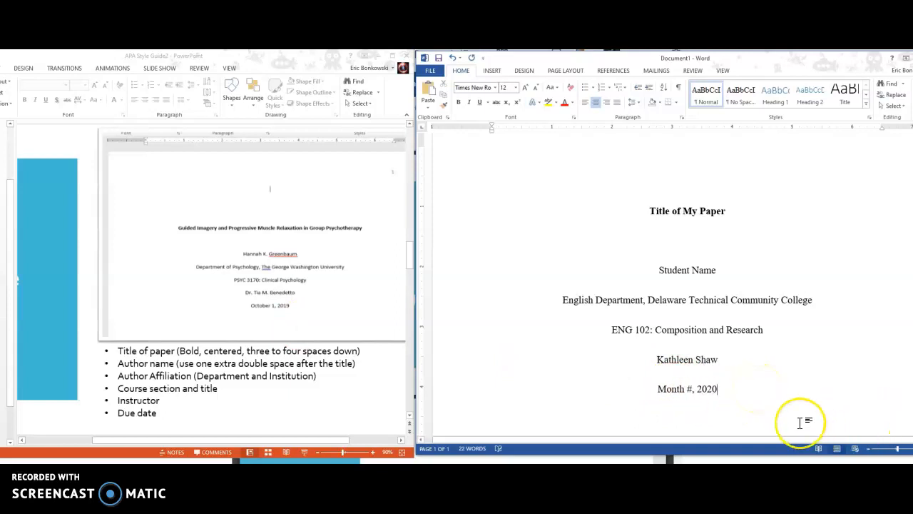